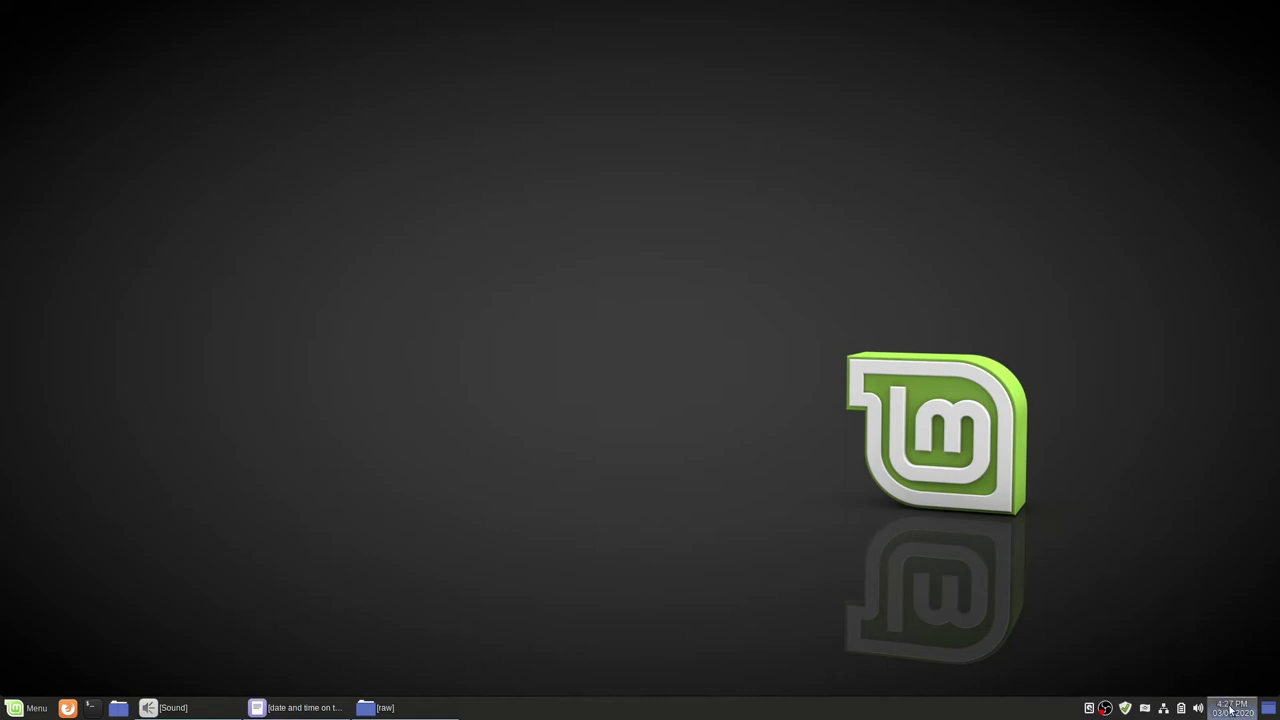
Open the configuration of the panel's Calendar applet and enable the custom date format
{"action": "mouse_move", "coordinate": [1222, 710]}
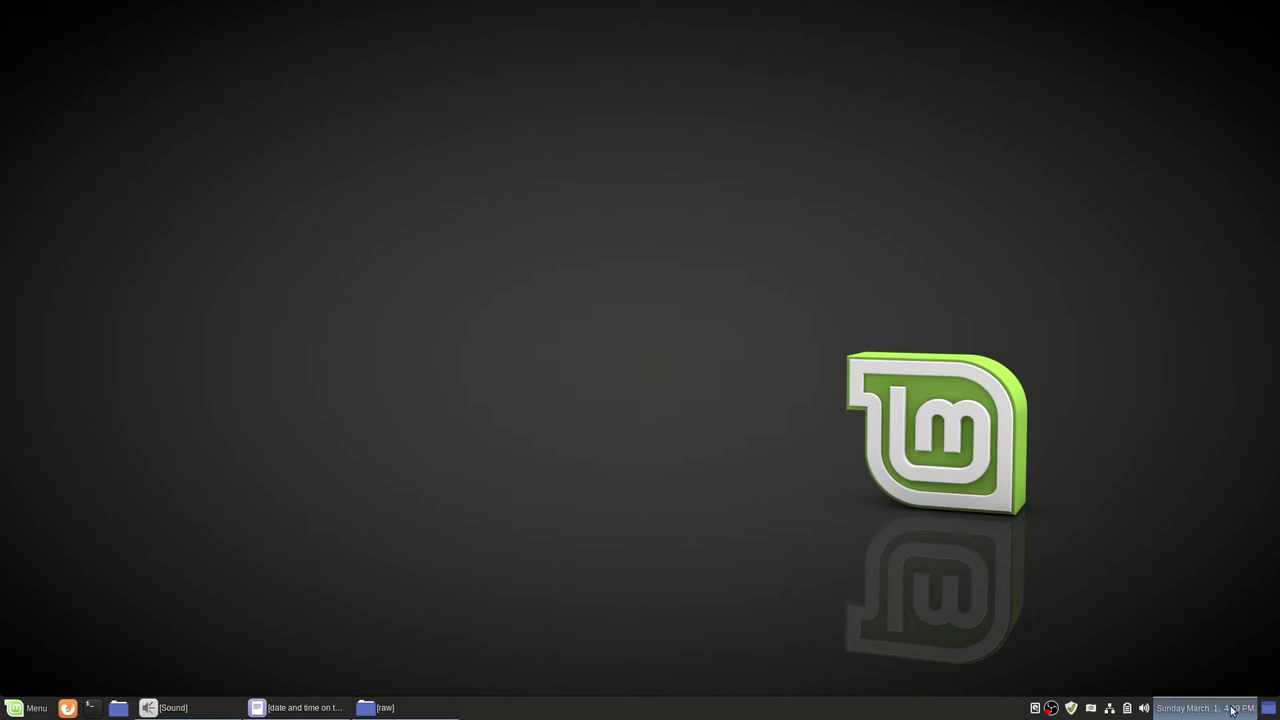
{"action": "mouse_move", "coordinate": [1247, 711]}
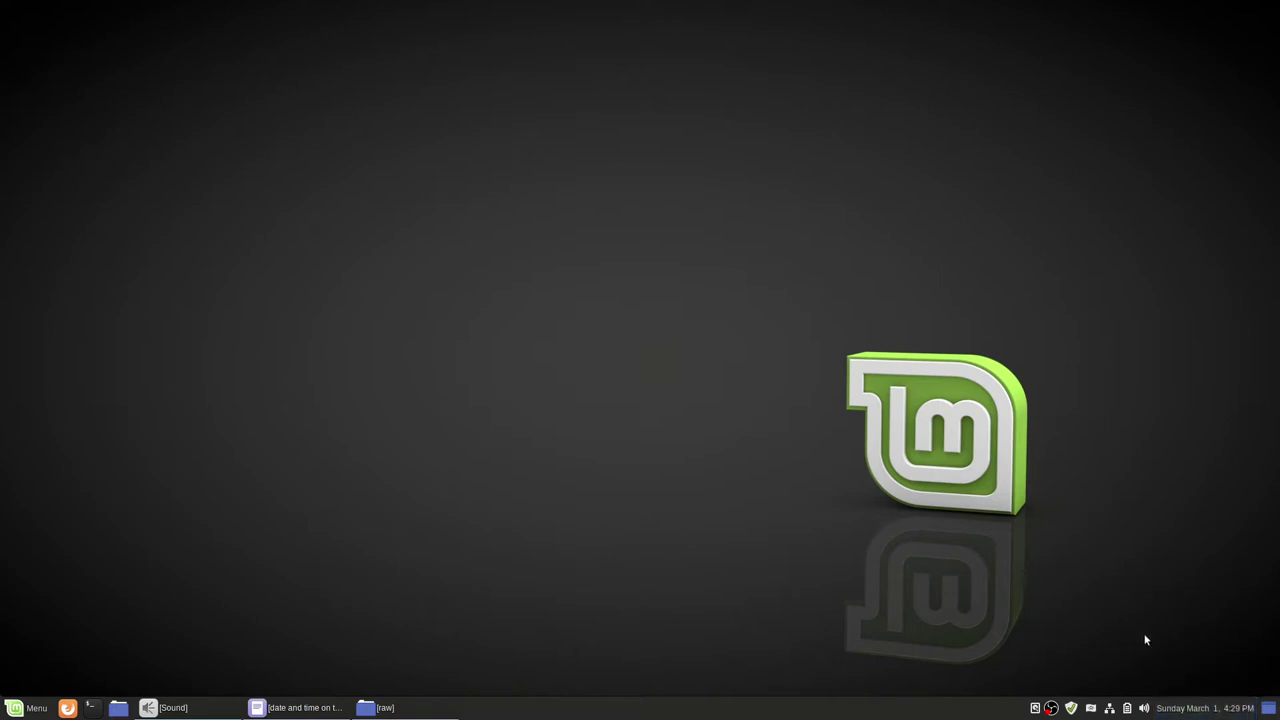
{"action": "right_click", "coordinate": [1170, 706]}
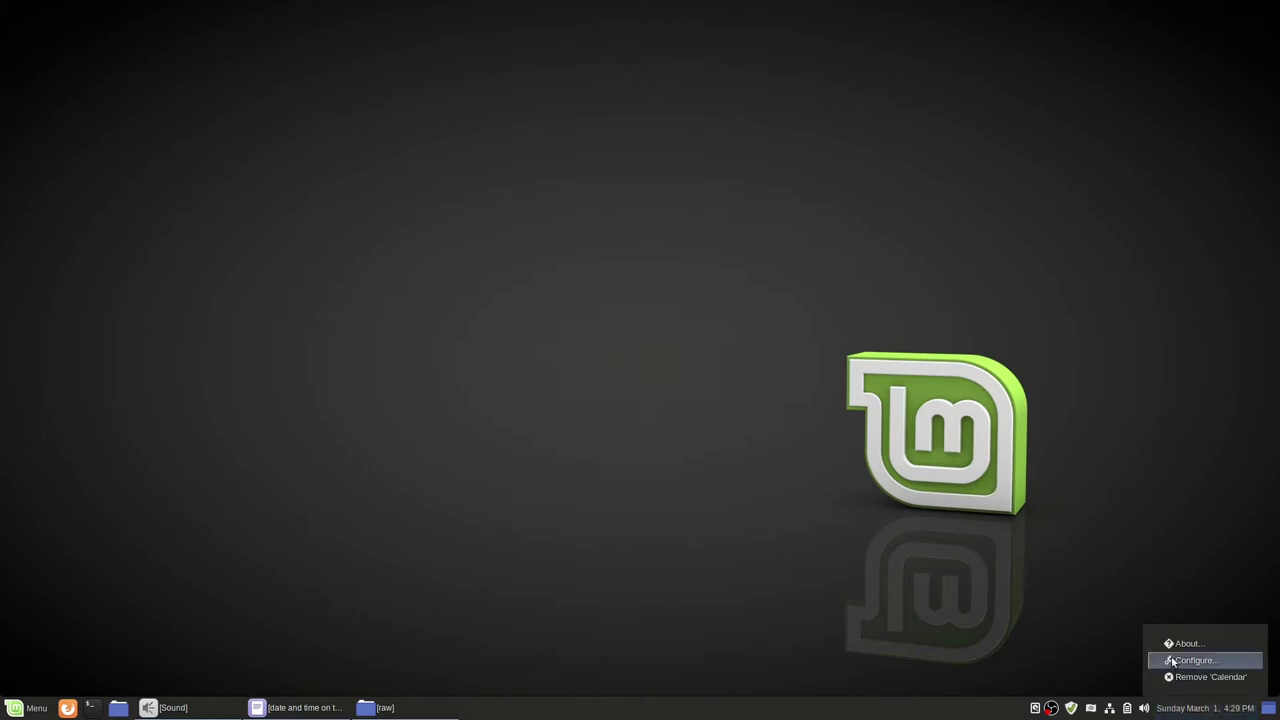
{"action": "left_click", "coordinate": [1173, 663]}
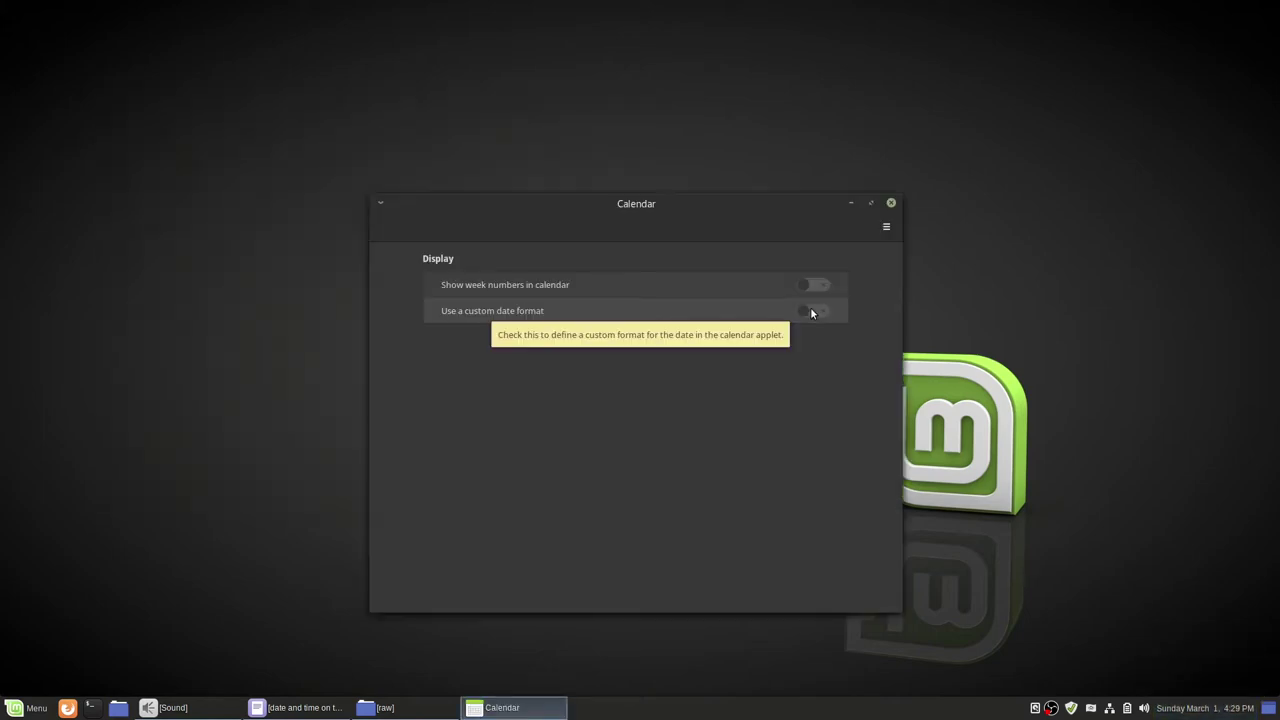
{"action": "left_click", "coordinate": [810, 311]}
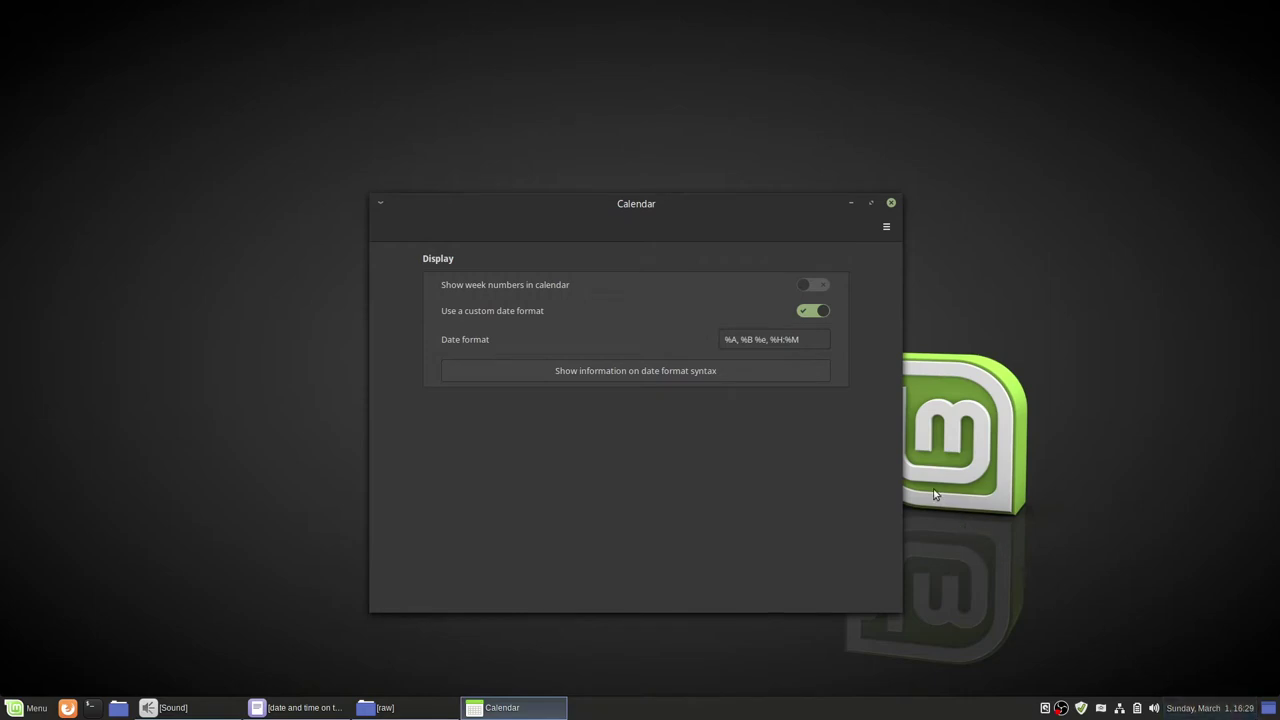
Place the notes file "date and time on two lines plus explanation.txt" beside the Calendar settings and clear the existing date format
{"action": "left_click", "coordinate": [295, 708]}
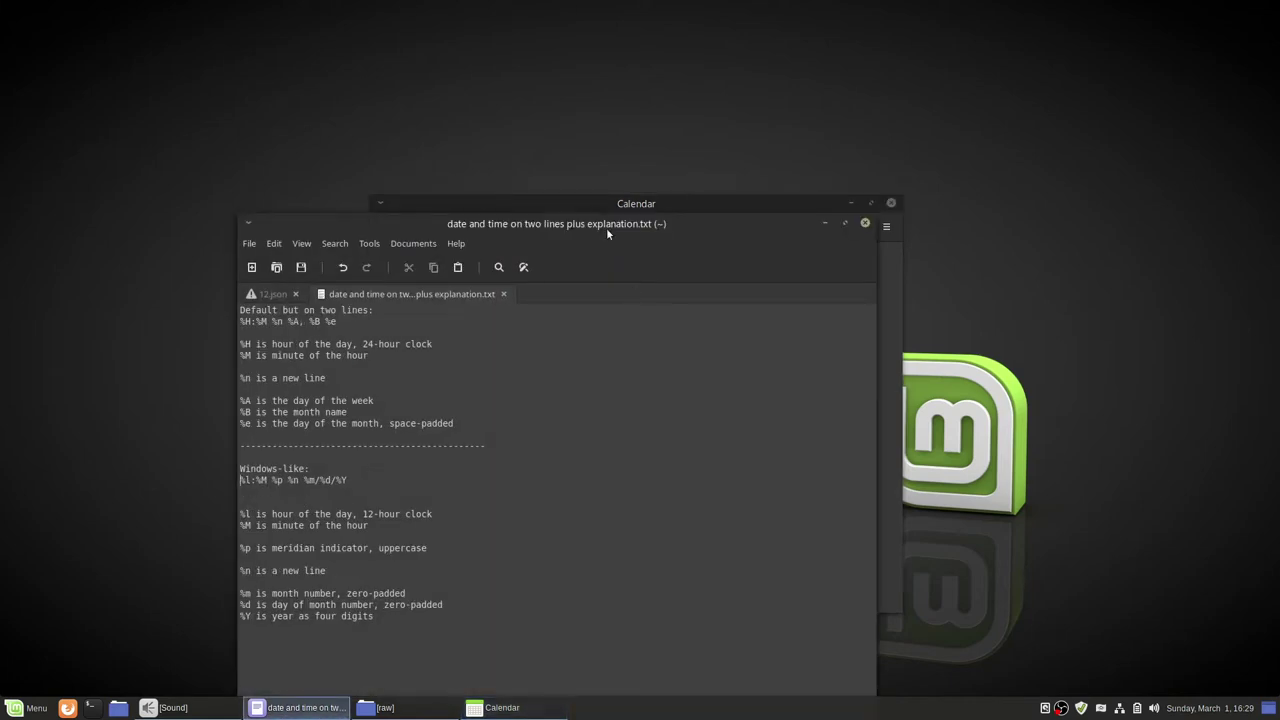
{"action": "left_click_drag", "start_coordinate": [606, 227], "coordinate": [1006, 89]}
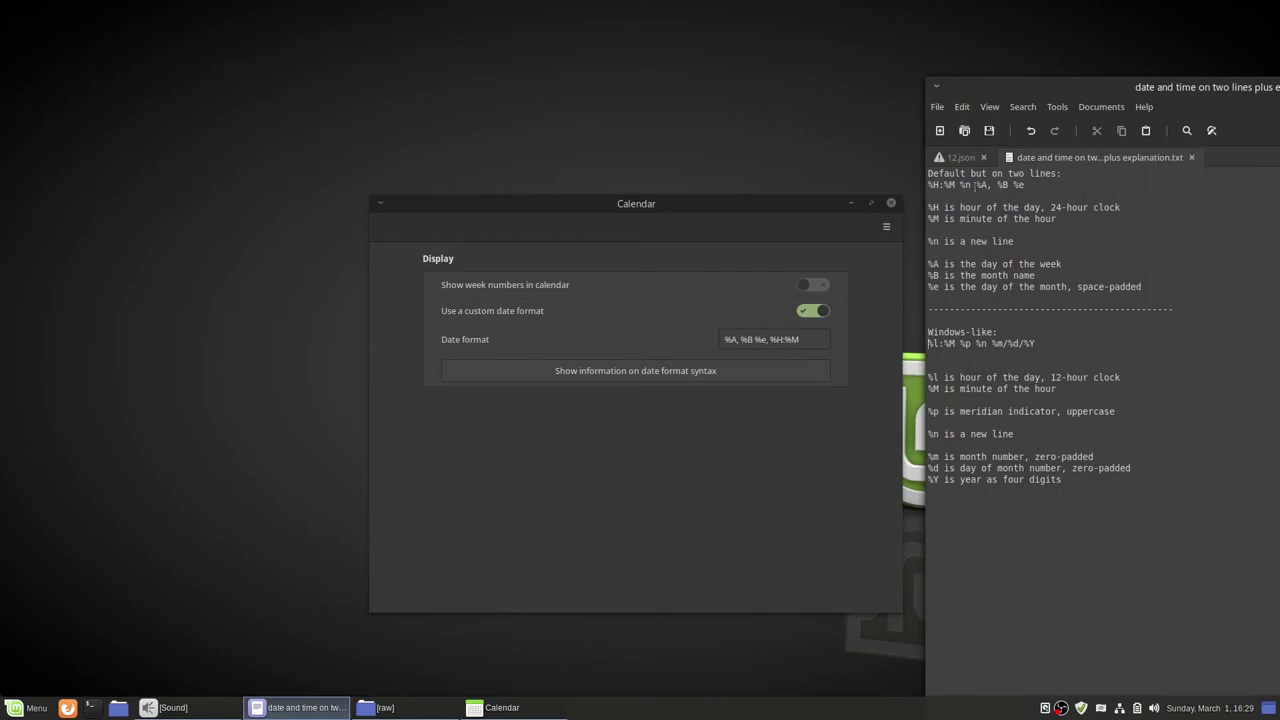
{"action": "left_click", "coordinate": [591, 335]}
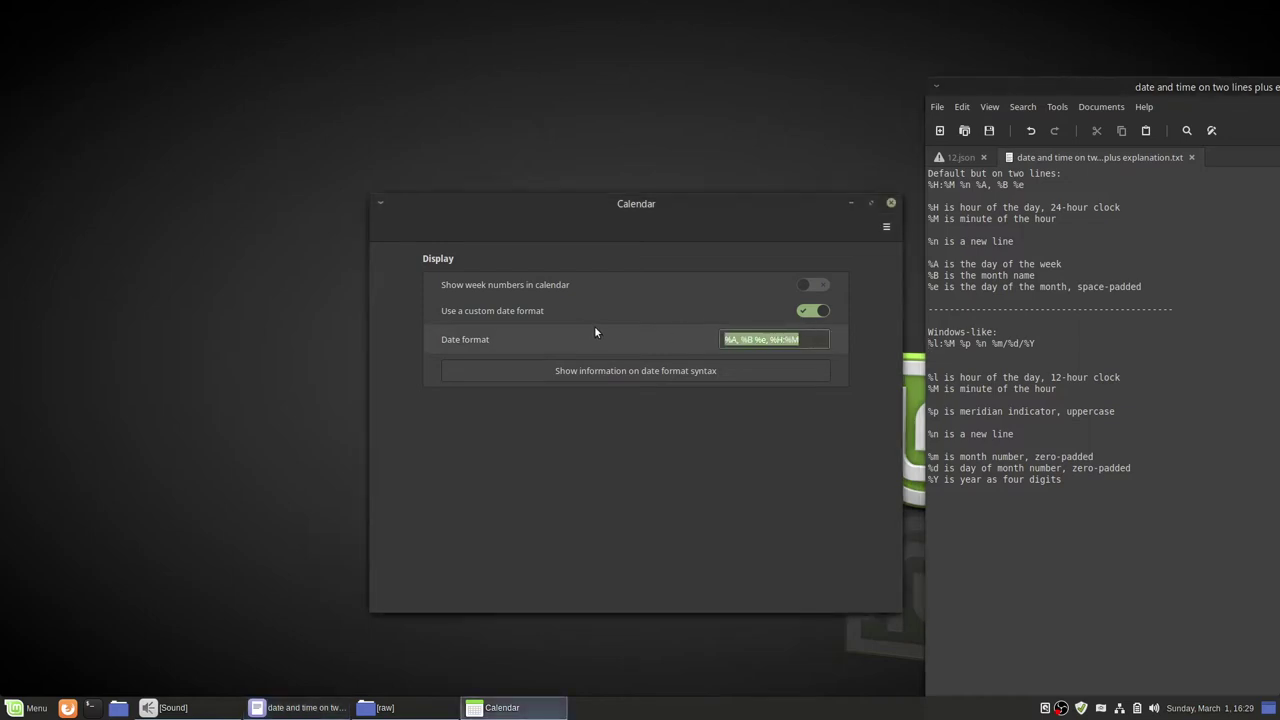
{"action": "key", "text": "BackSpace"}
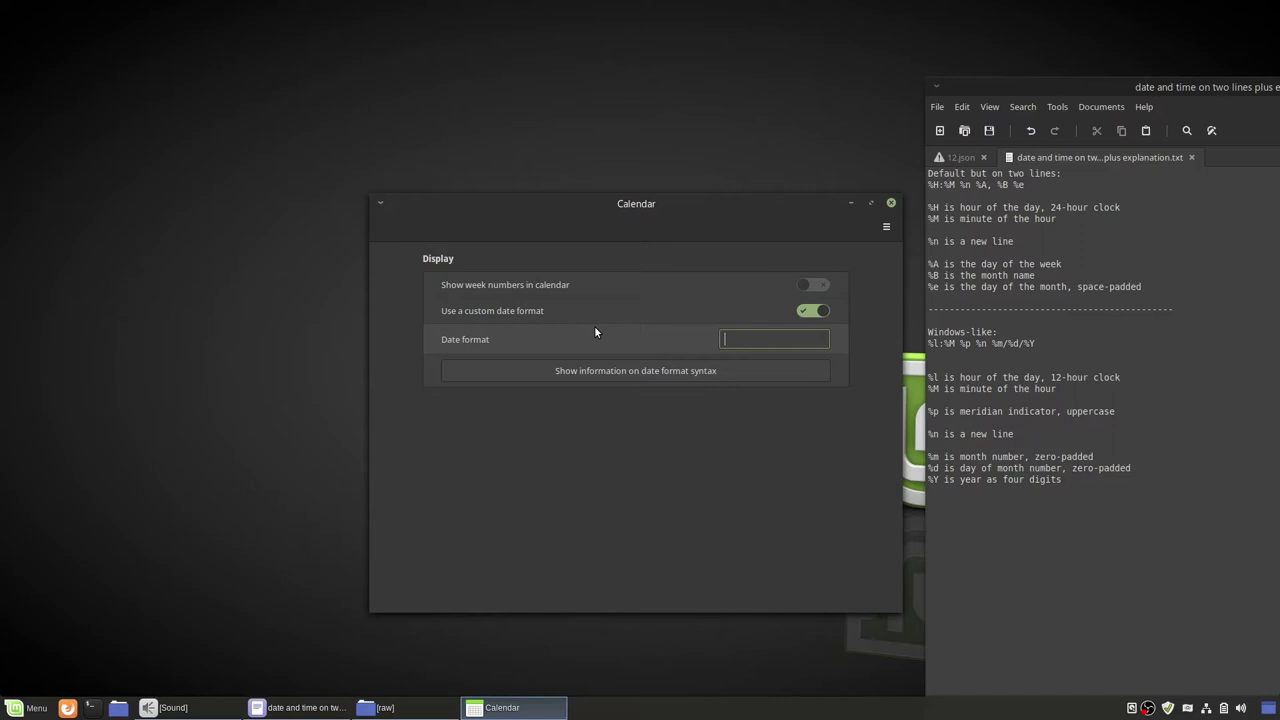
Enter %l:%M %p %n as the date format for a 12-hour time followed by a line break
{"action": "type", "text": "%l"}
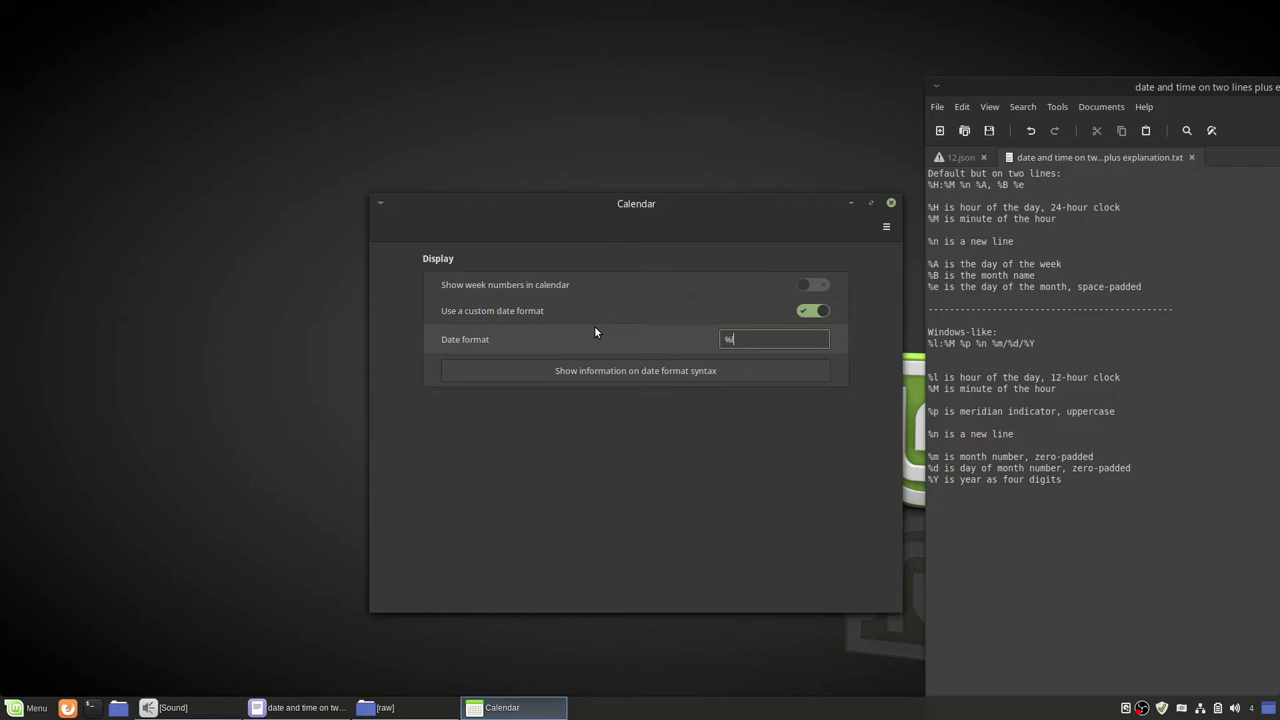
{"action": "type", "text": ":%M"}
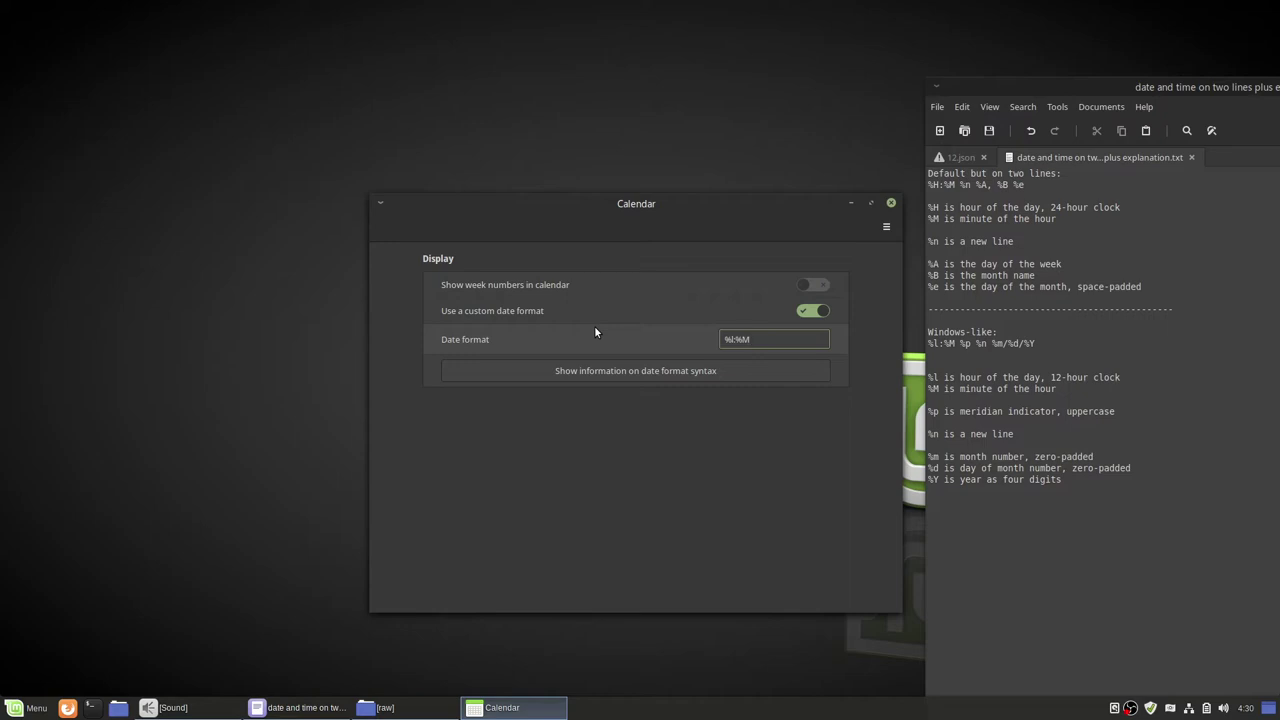
{"action": "type", "text": " %p"}
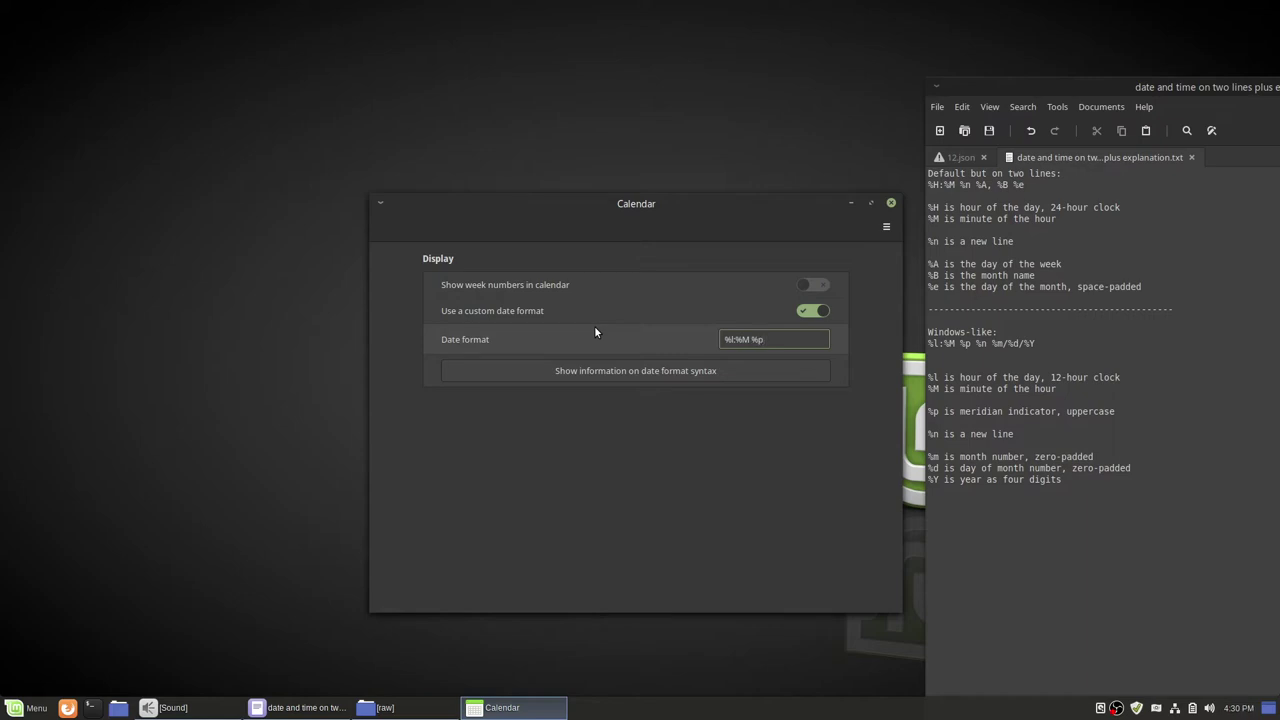
{"action": "key", "text": "BackSpace"}
{"action": "type", "text": "P"}
{"action": "key", "text": "BackSpace"}
{"action": "type", "text": "p "}
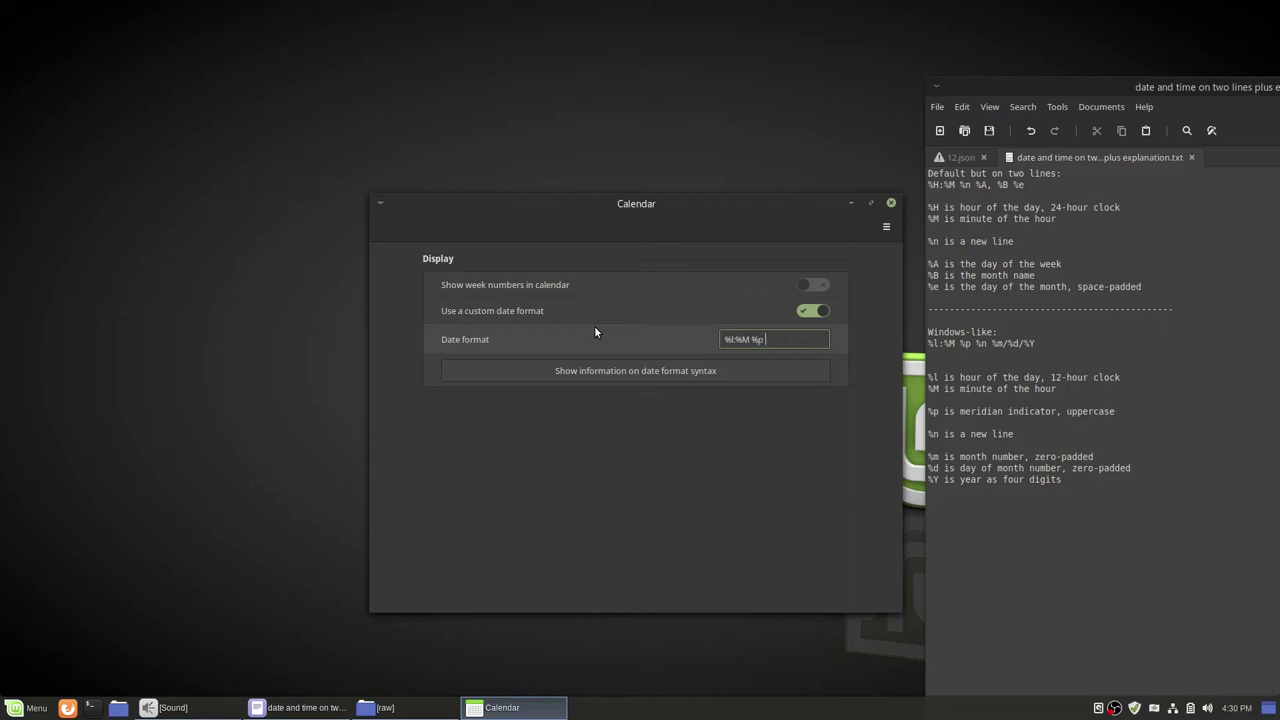
{"action": "type", "text": "%n"}
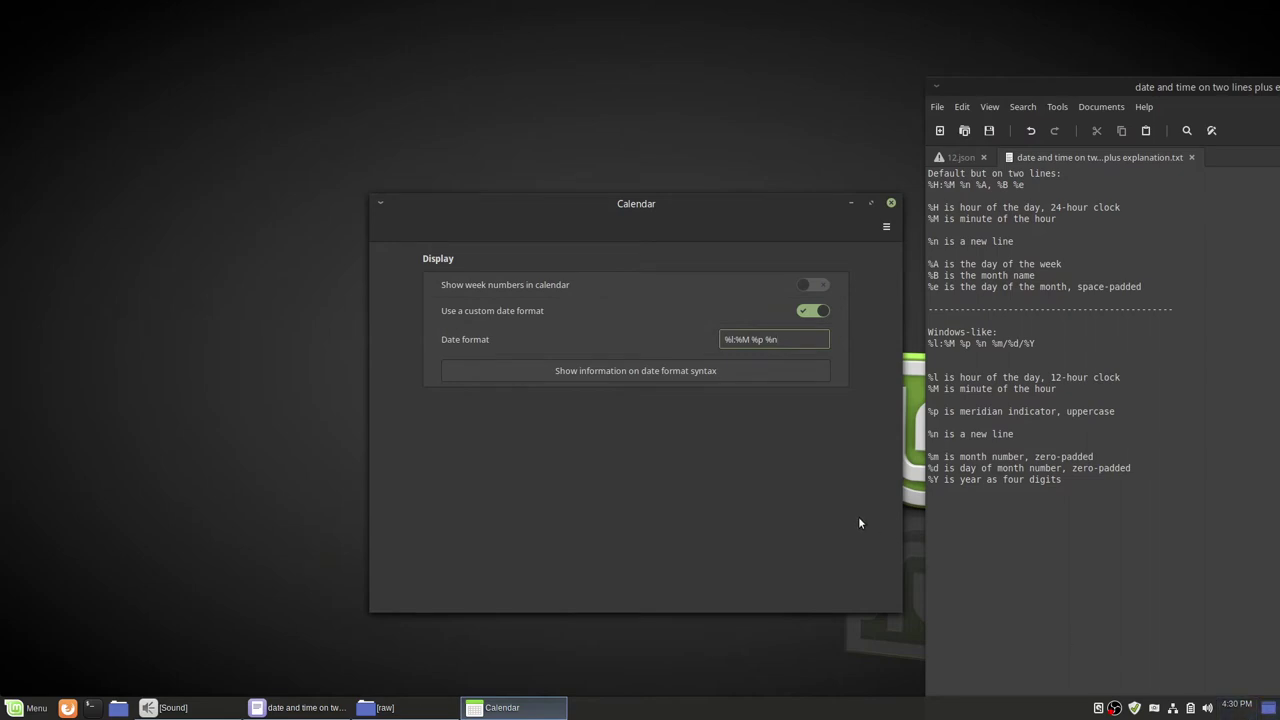
Append the numeric date code %m/%d/%Y after the line break in the date format
{"action": "type", "text": "%m/%d/"}
{"action": "key", "text": "BackSpace"}
{"action": "key", "text": "BackSpace"}
{"action": "type", "text": "e"}
{"action": "key", "text": "BackSpace"}
{"action": "key", "text": "BackSpace"}
{"action": "type", "text": "d/"}
{"action": "type", "text": "%Y"}
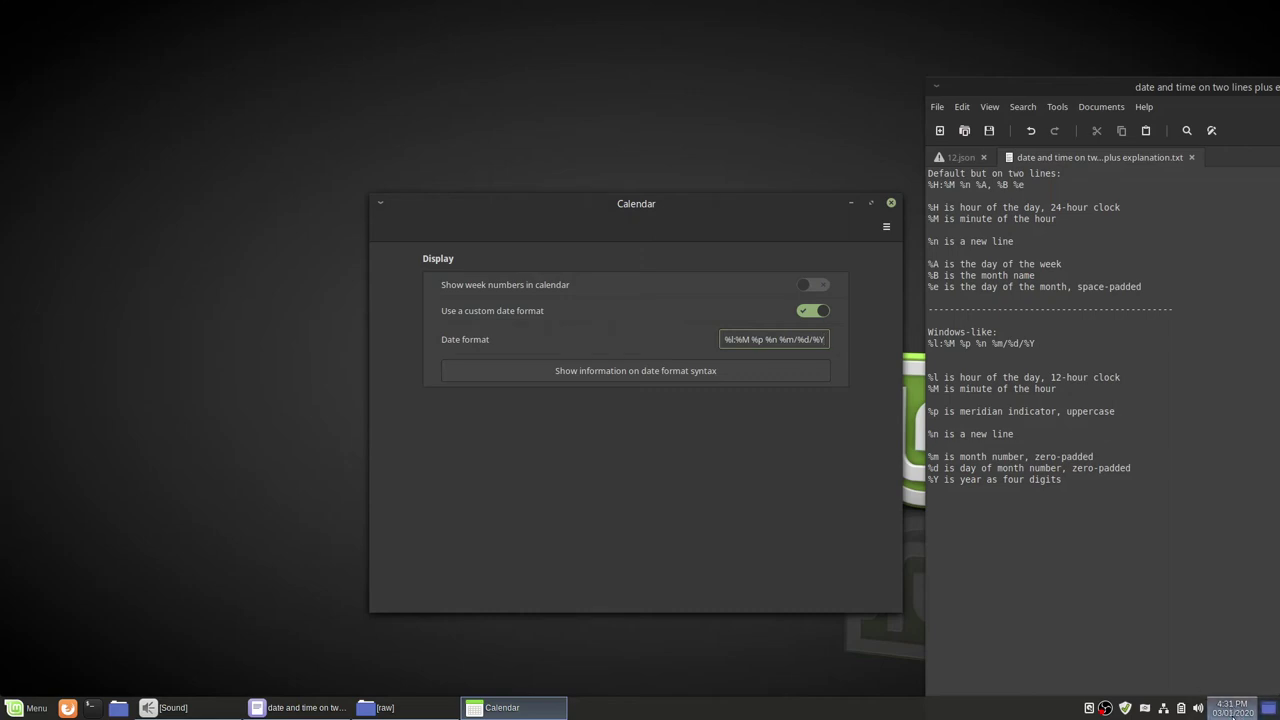
{"action": "mouse_move", "coordinate": [1233, 705]}
Copy the Windows-like format %l:%M %p %n %m/%d/%Y from the notes and paste it over the whole date format
{"action": "right_click", "coordinate": [766, 339]}
{"action": "left_click", "coordinate": [766, 342]}
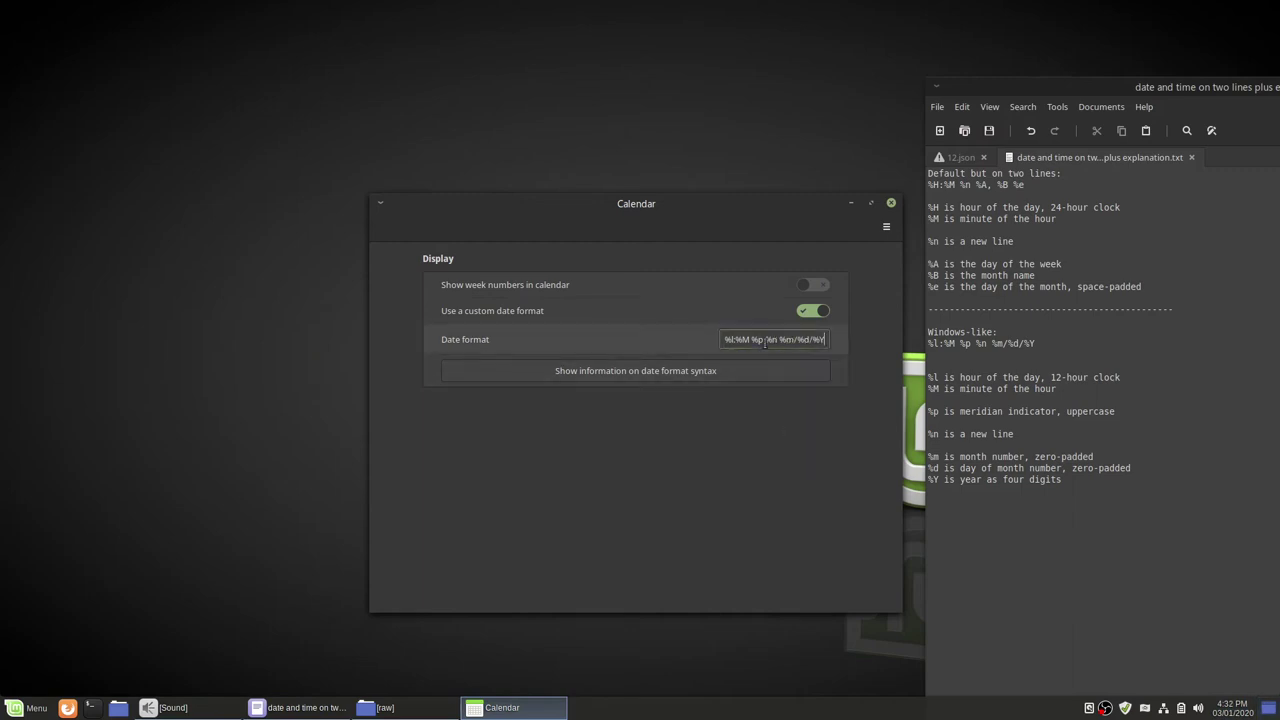
{"action": "left_click", "coordinate": [1066, 347]}
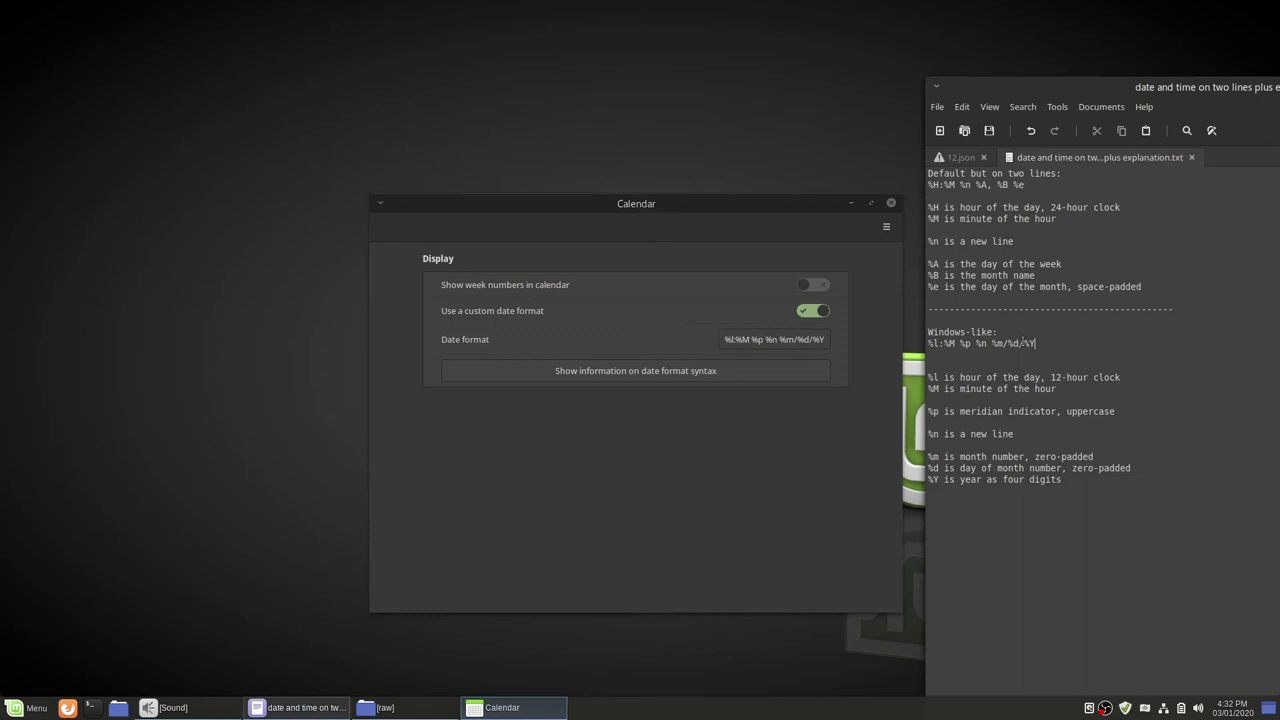
{"action": "left_click_drag", "start_coordinate": [1066, 347], "coordinate": [928, 346]}
{"action": "right_click", "coordinate": [940, 346]}
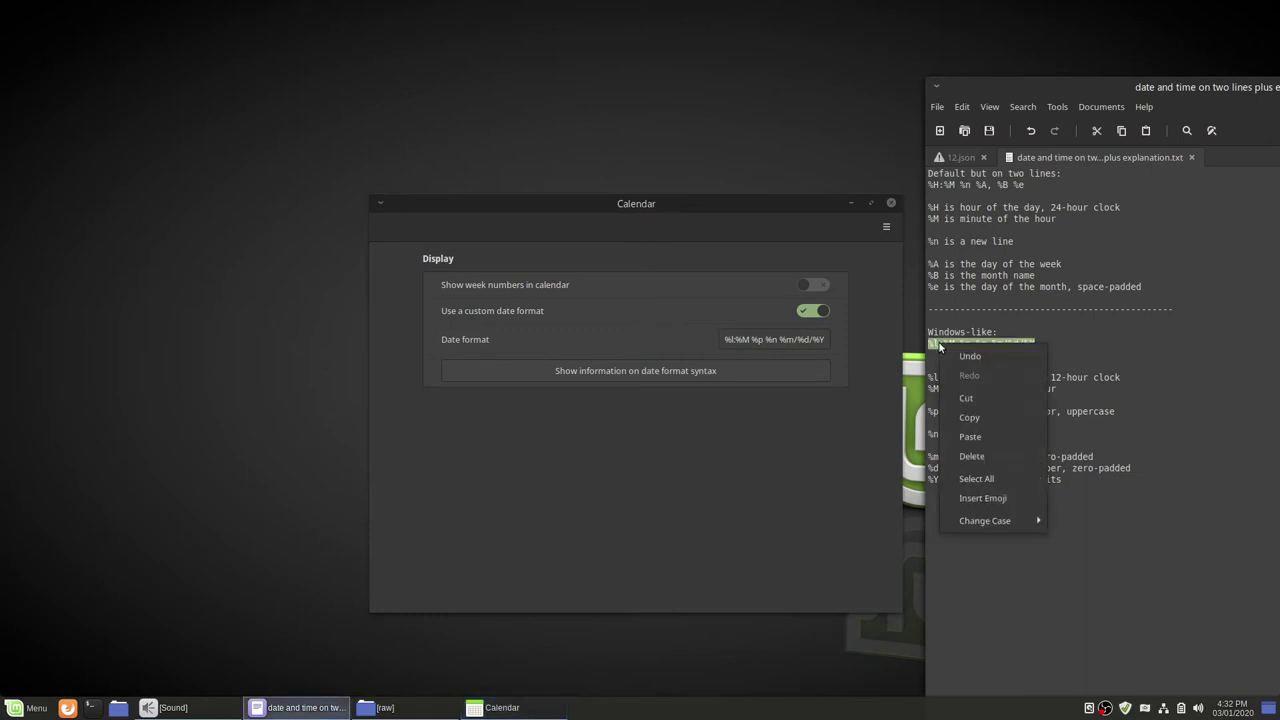
{"action": "left_click", "coordinate": [969, 417]}
{"action": "left_click", "coordinate": [822, 340]}
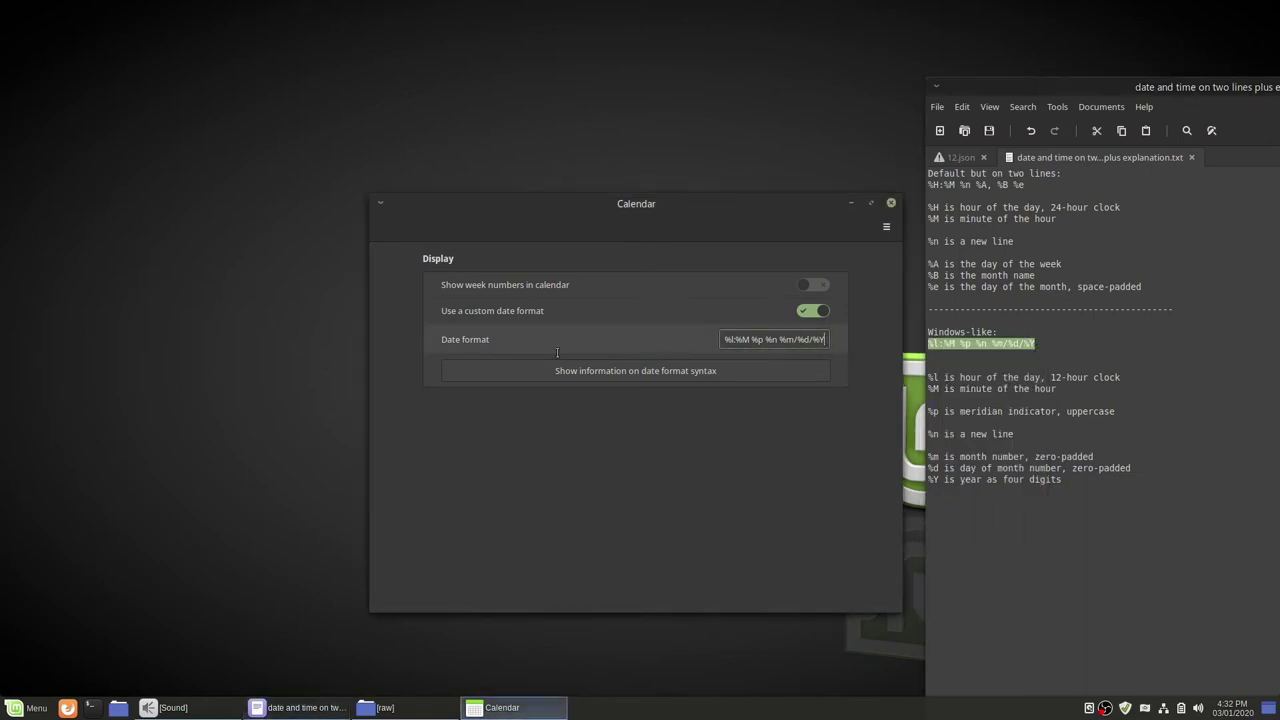
{"action": "key", "text": "ctrl+a"}
{"action": "key", "text": "BackSpace"}
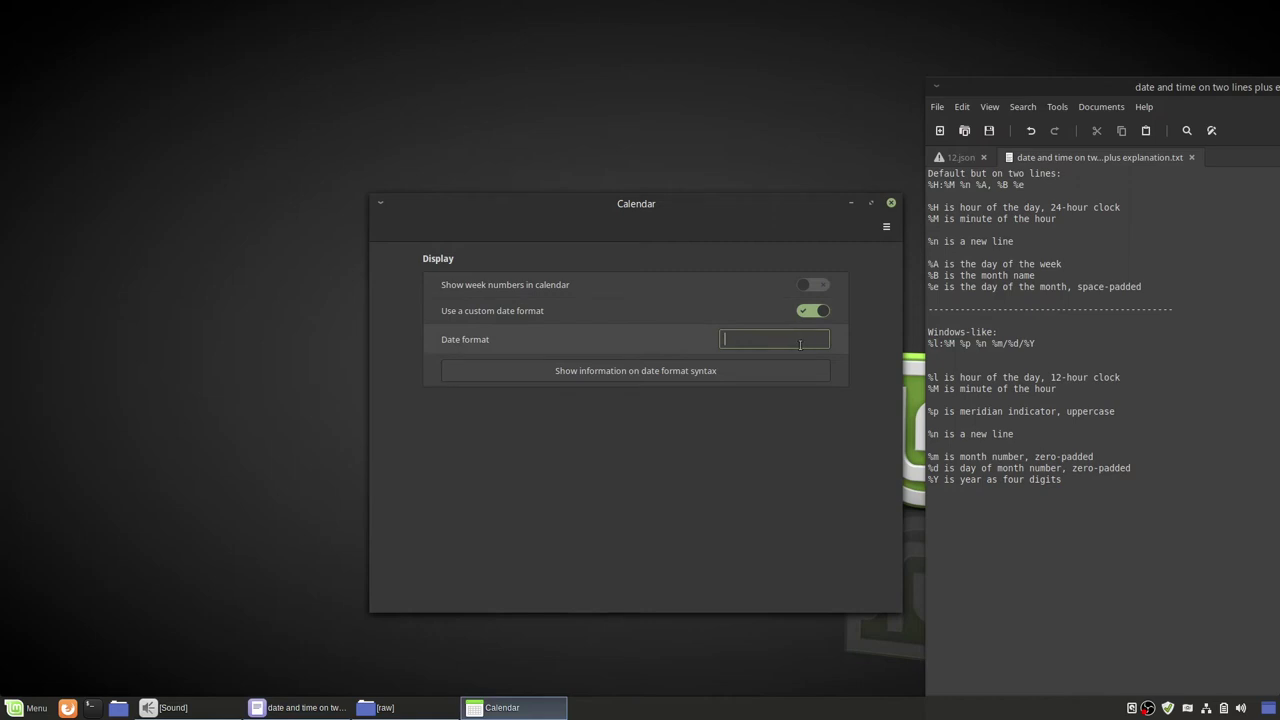
{"action": "right_click", "coordinate": [799, 341]}
{"action": "left_click", "coordinate": [811, 390]}
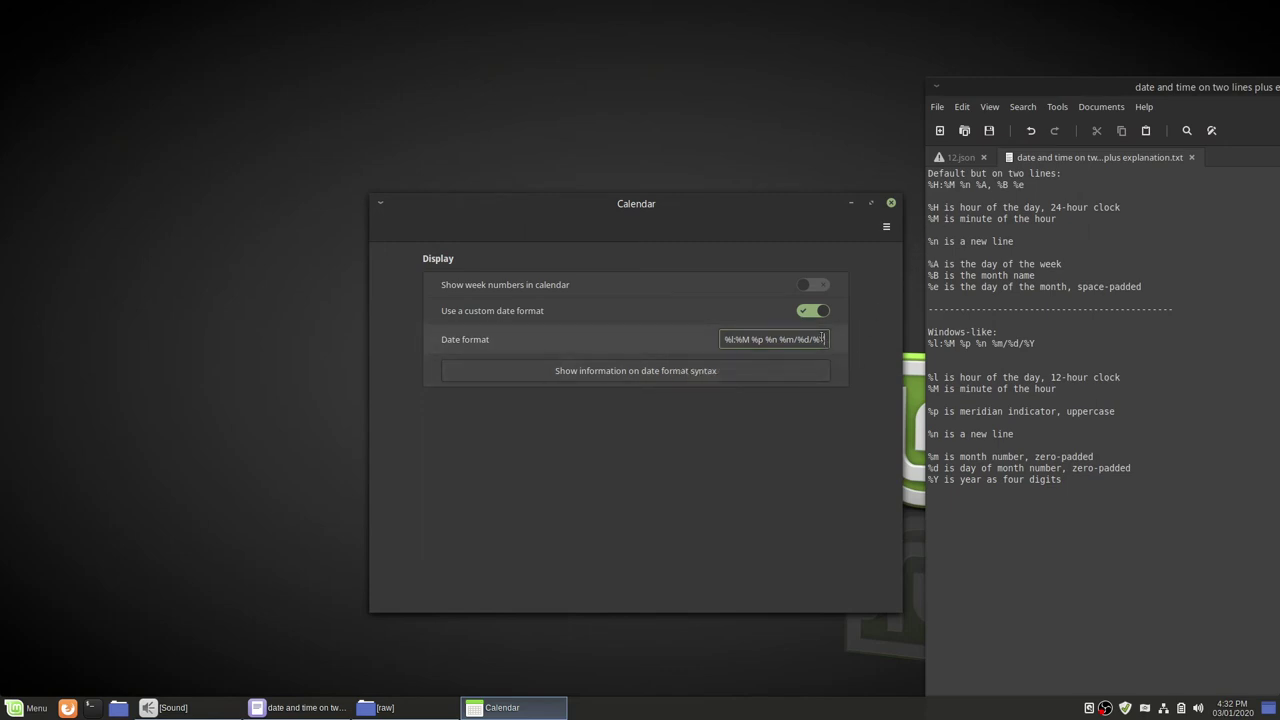
Replace the date format with %H:%M %n %A, %B %e for a 24-hour time above the weekday, month and day
{"action": "left_click_drag", "start_coordinate": [824, 339], "coordinate": [668, 328]}
{"action": "key", "text": "BackSpace"}
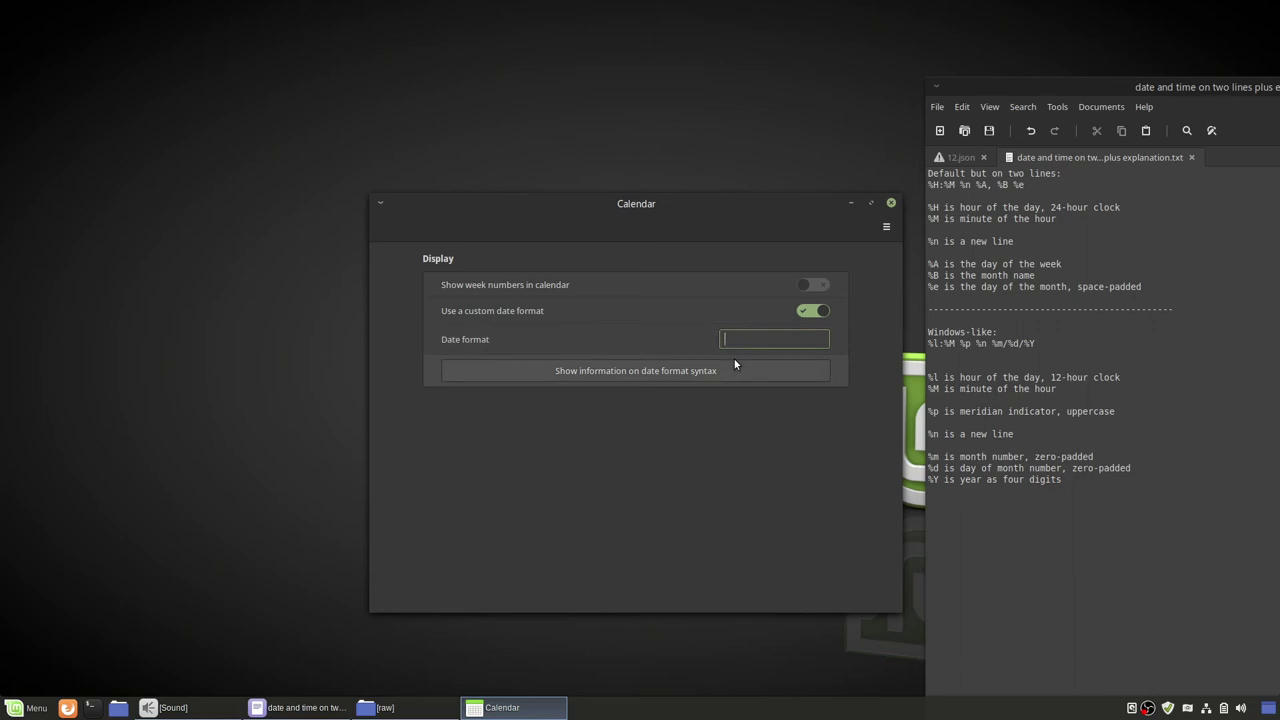
{"action": "type", "text": "%H"}
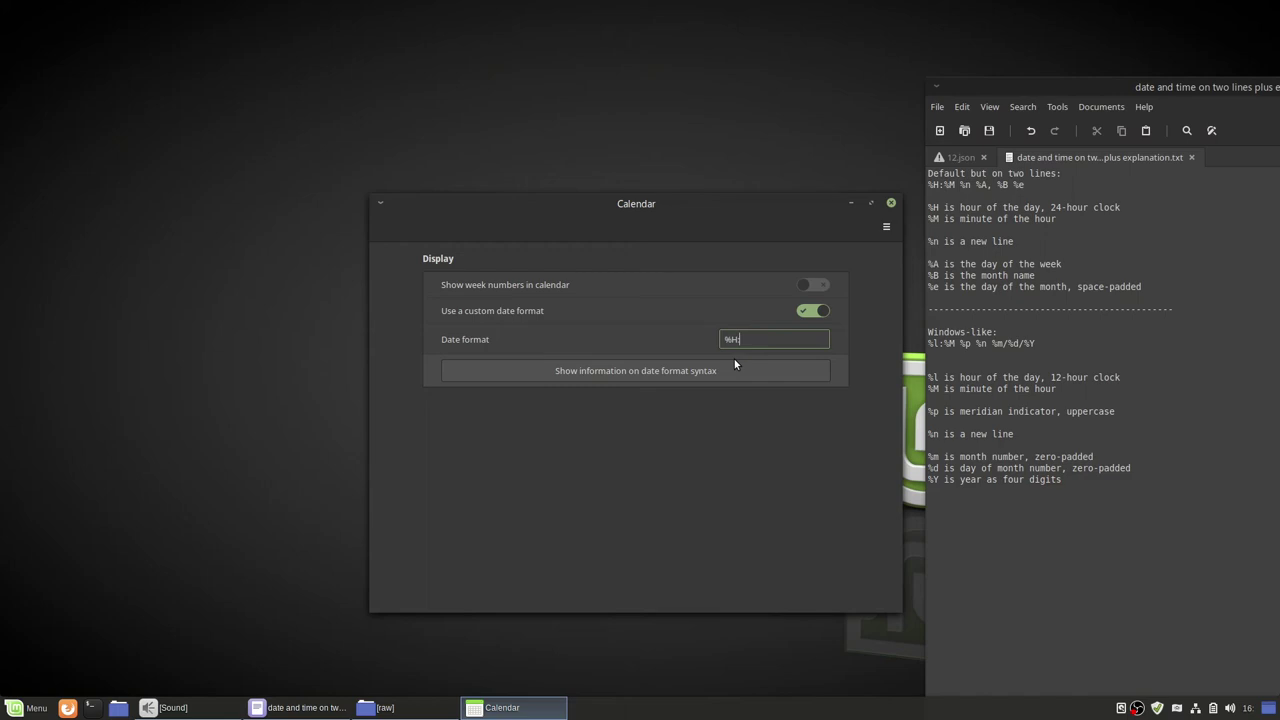
{"action": "type", "text": ":%M"}
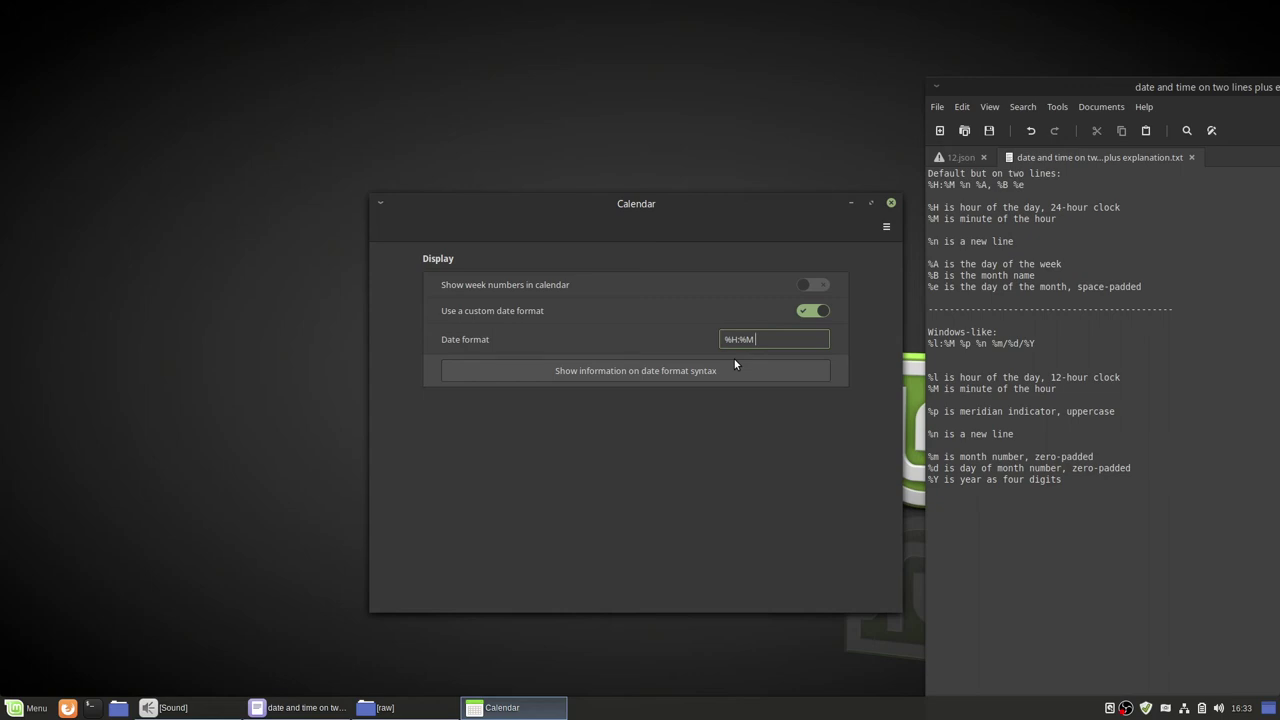
{"action": "type", "text": "%n %A,"}
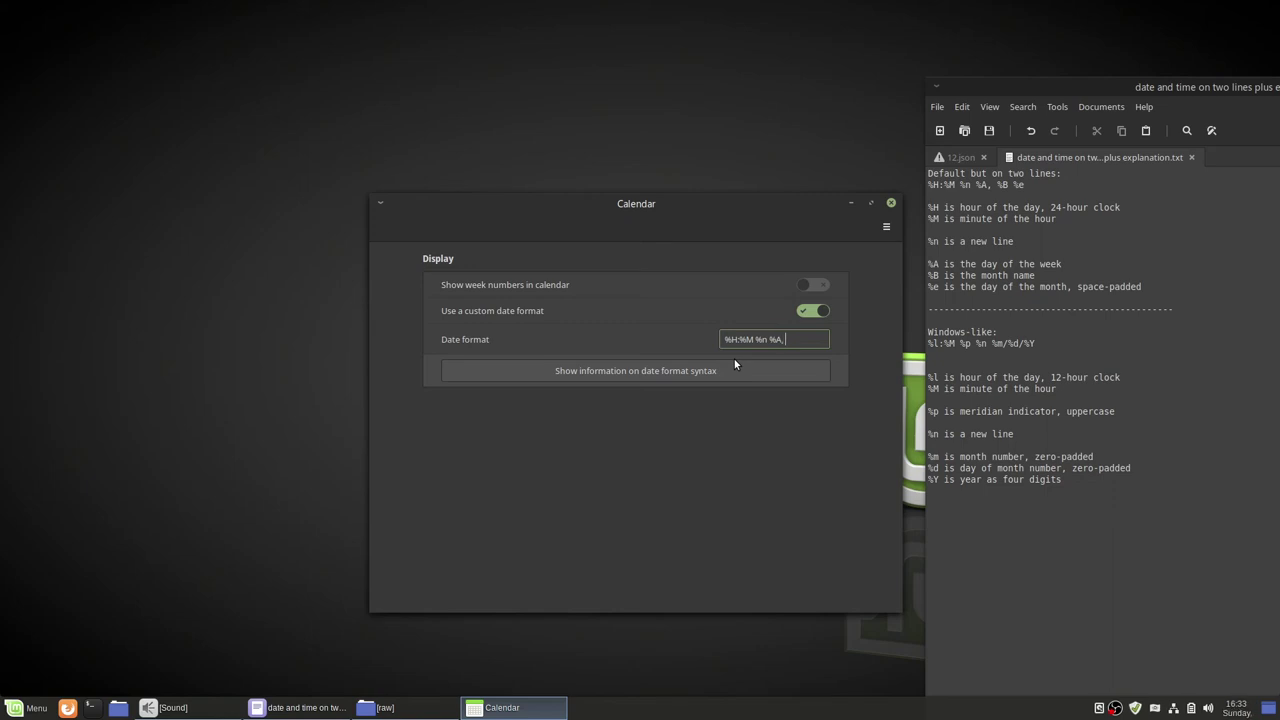
{"action": "type", "text": " %B"}
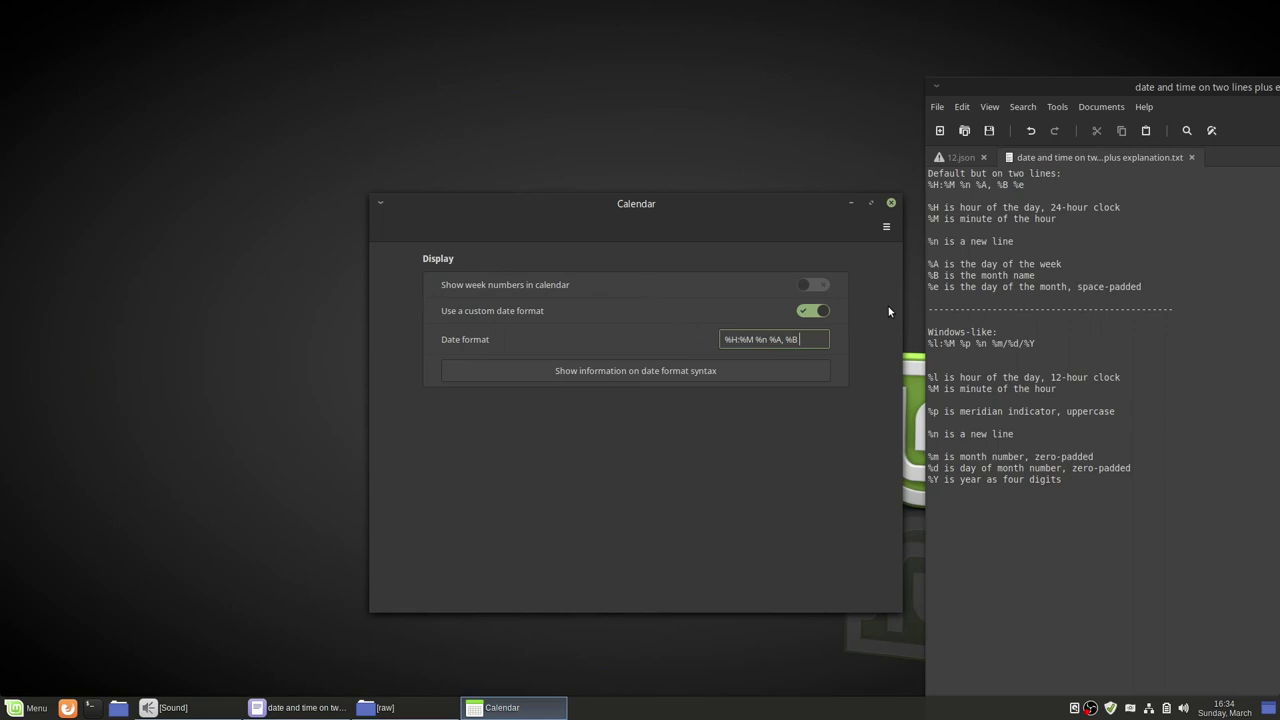
{"action": "type", "text": "%e"}
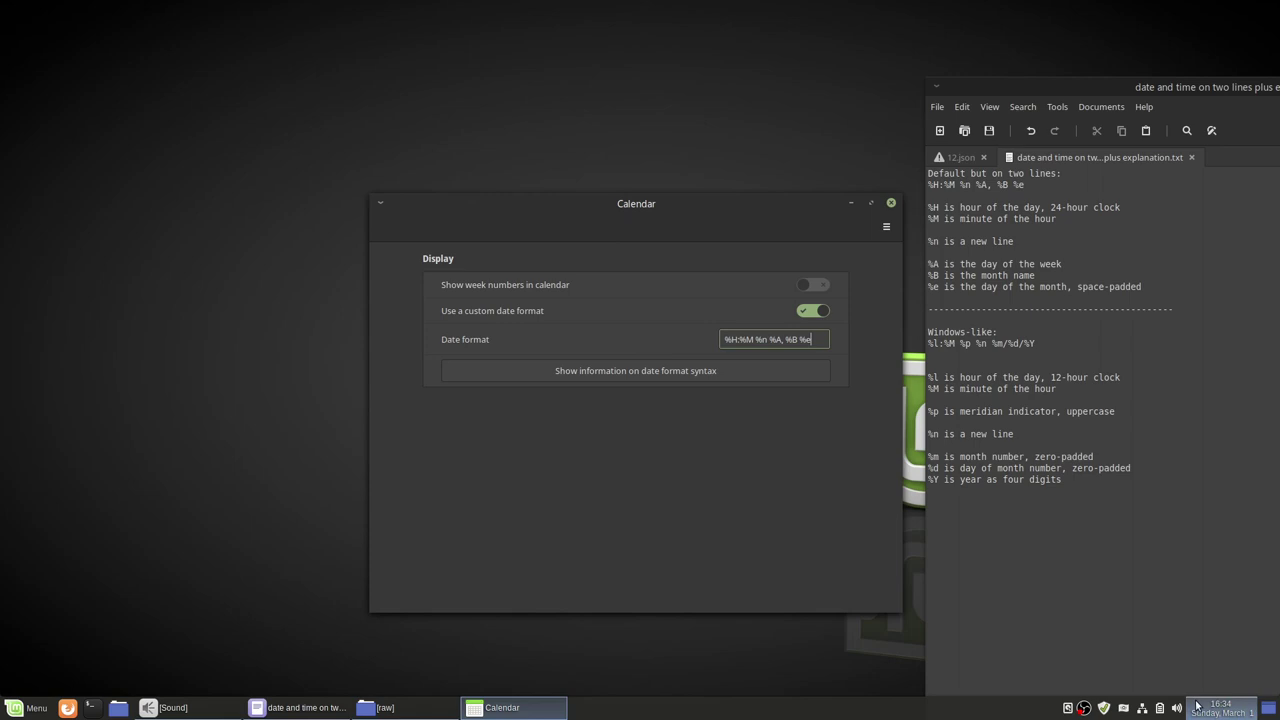
Turn the custom date format off and back on to compare it with the default clock
{"action": "mouse_move", "coordinate": [1211, 715]}
{"action": "left_click", "coordinate": [804, 314]}
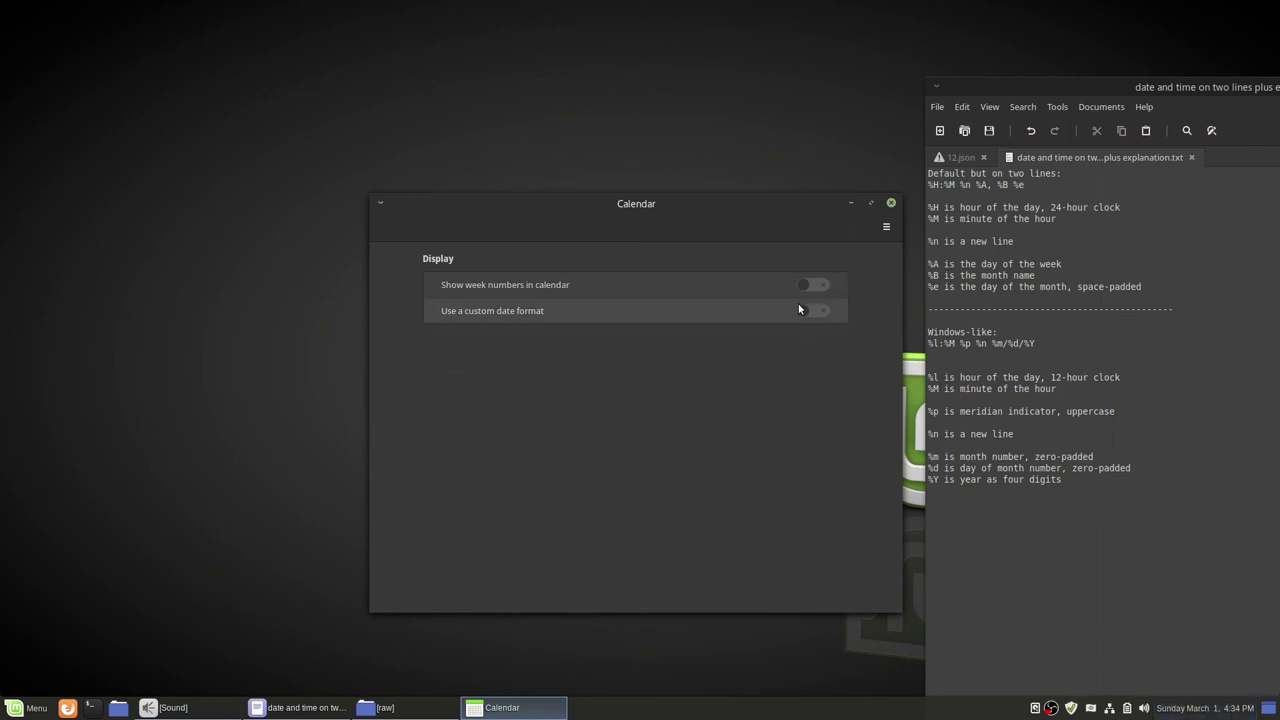
{"action": "left_click", "coordinate": [800, 310]}
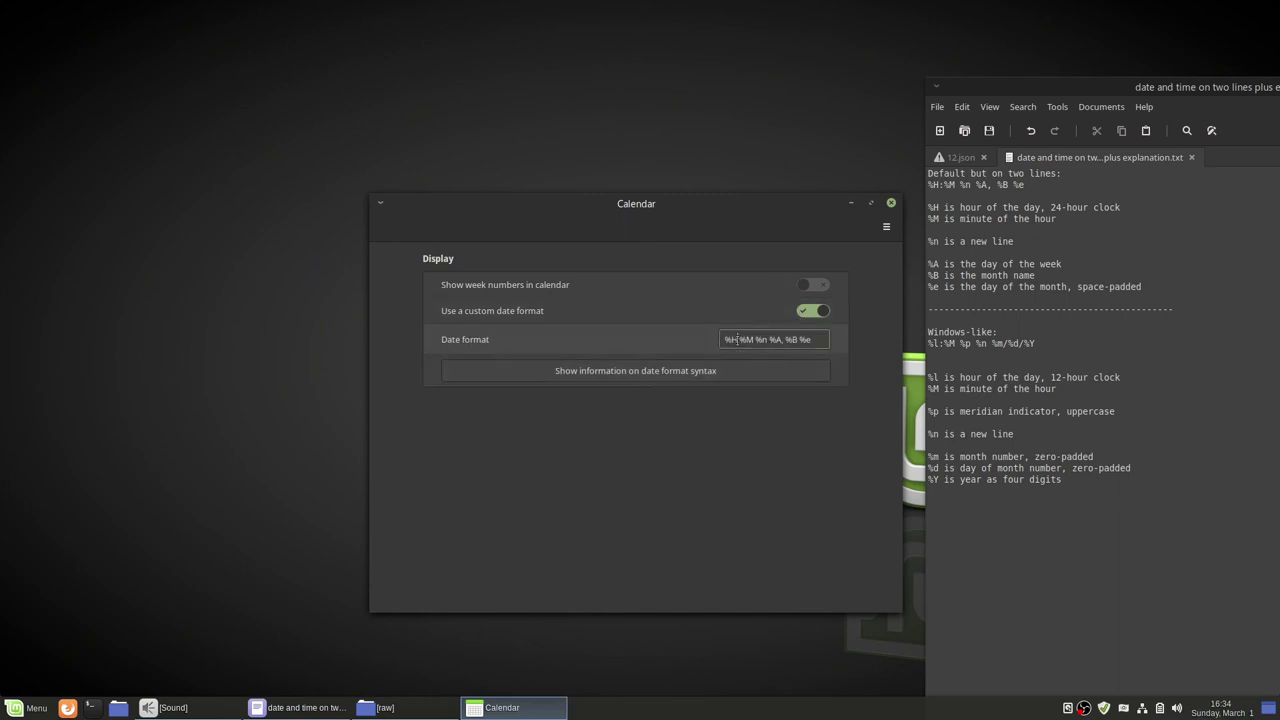
Change the hour code to %l and add %p after the minutes, making the date format %l:%M %p %n %A, %B %e
{"action": "left_click", "coordinate": [737, 339]}
{"action": "key", "text": "shift+Left"}
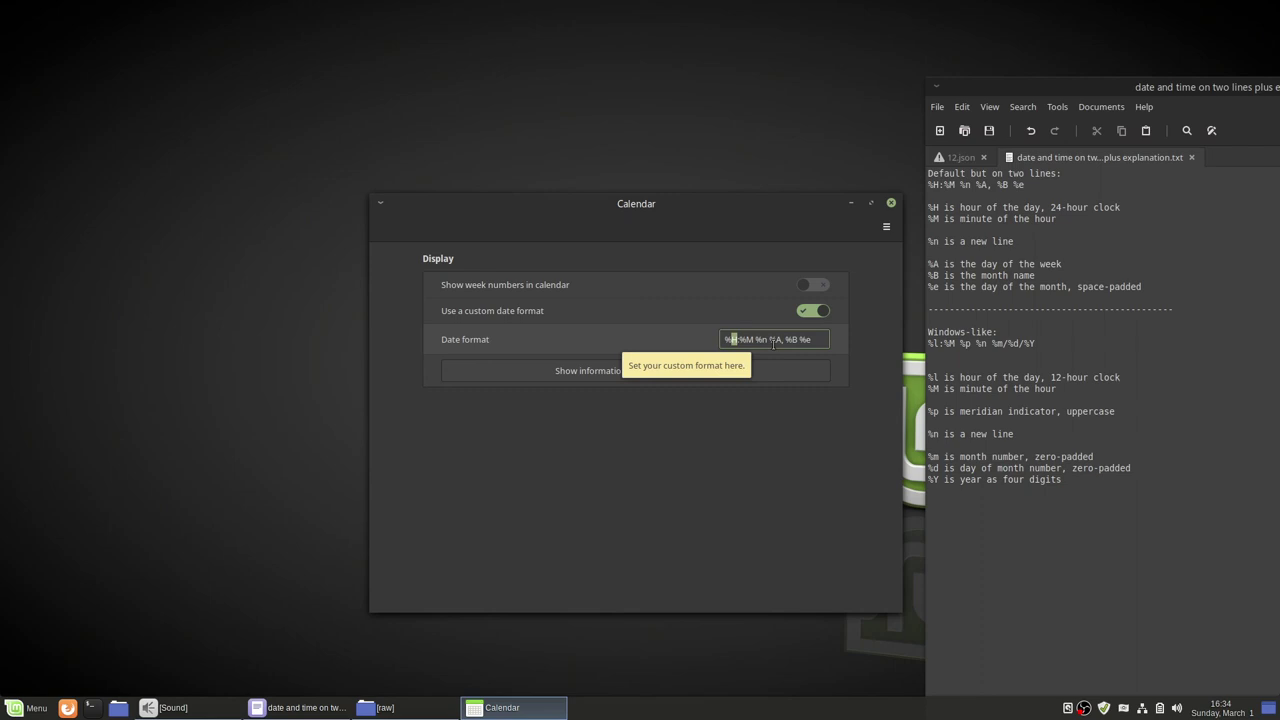
{"action": "type", "text": "l"}
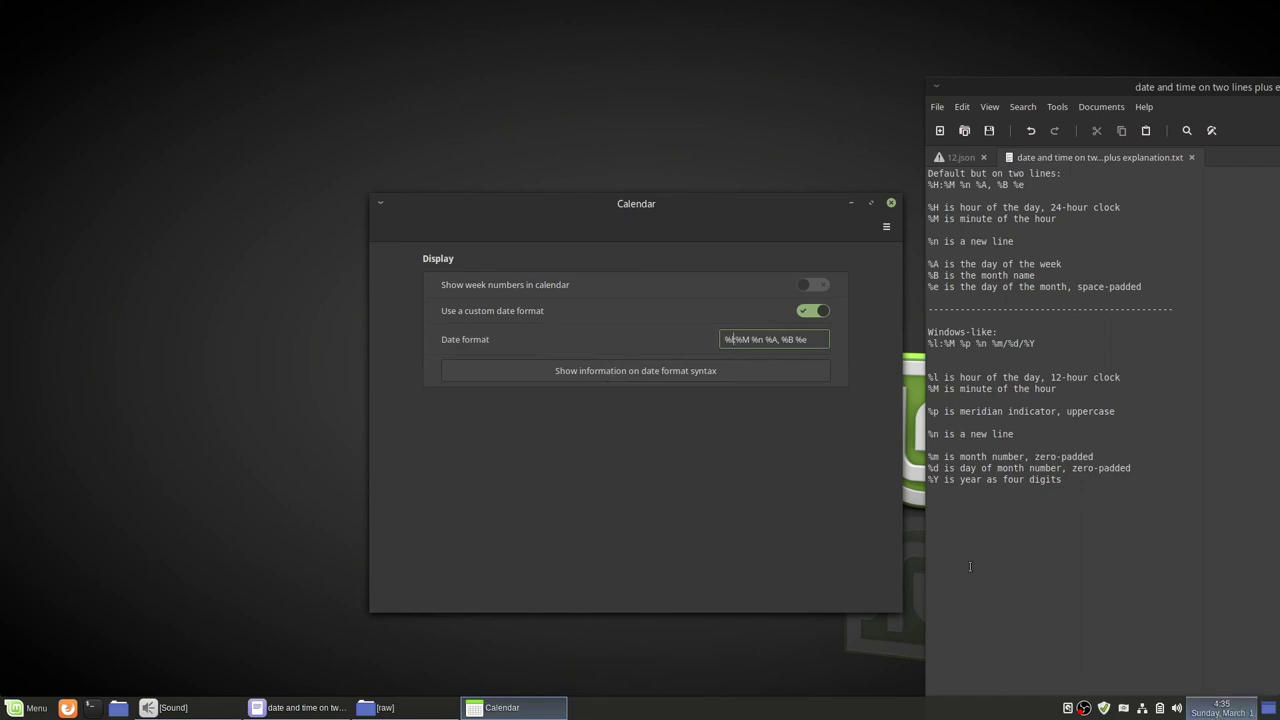
{"action": "type", "text": ":%M"}
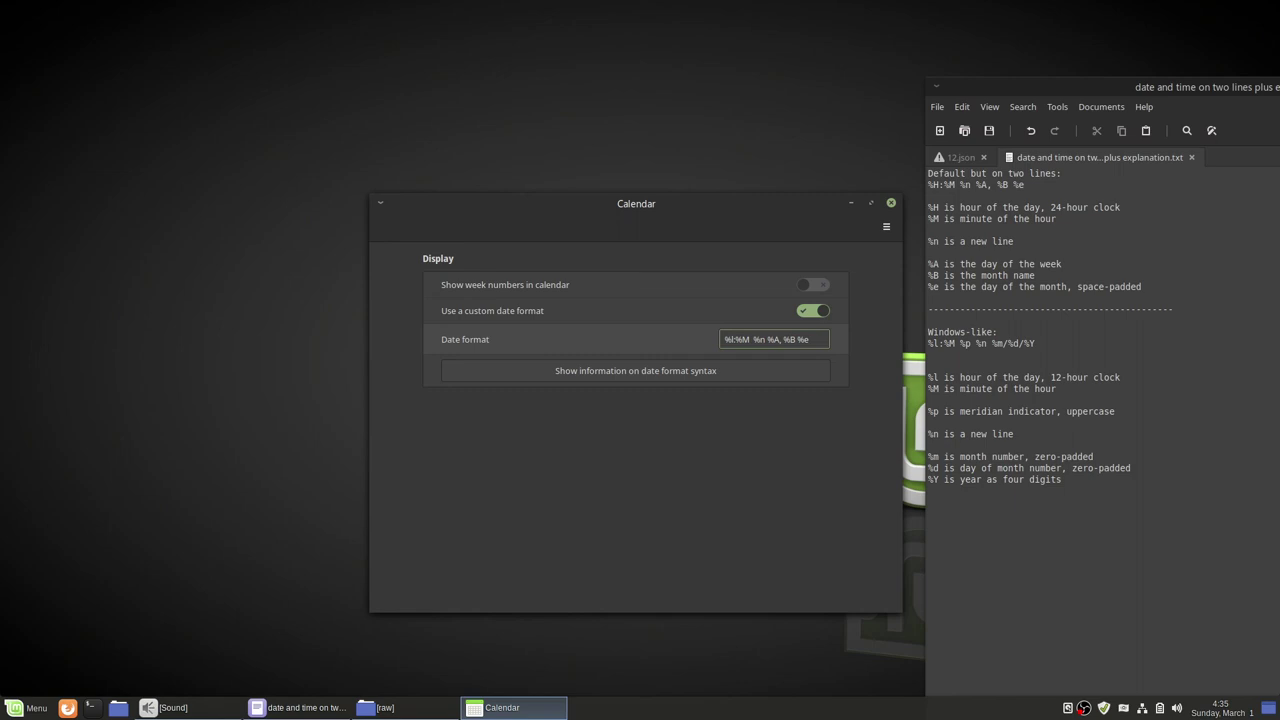
{"action": "type", "text": " %"}
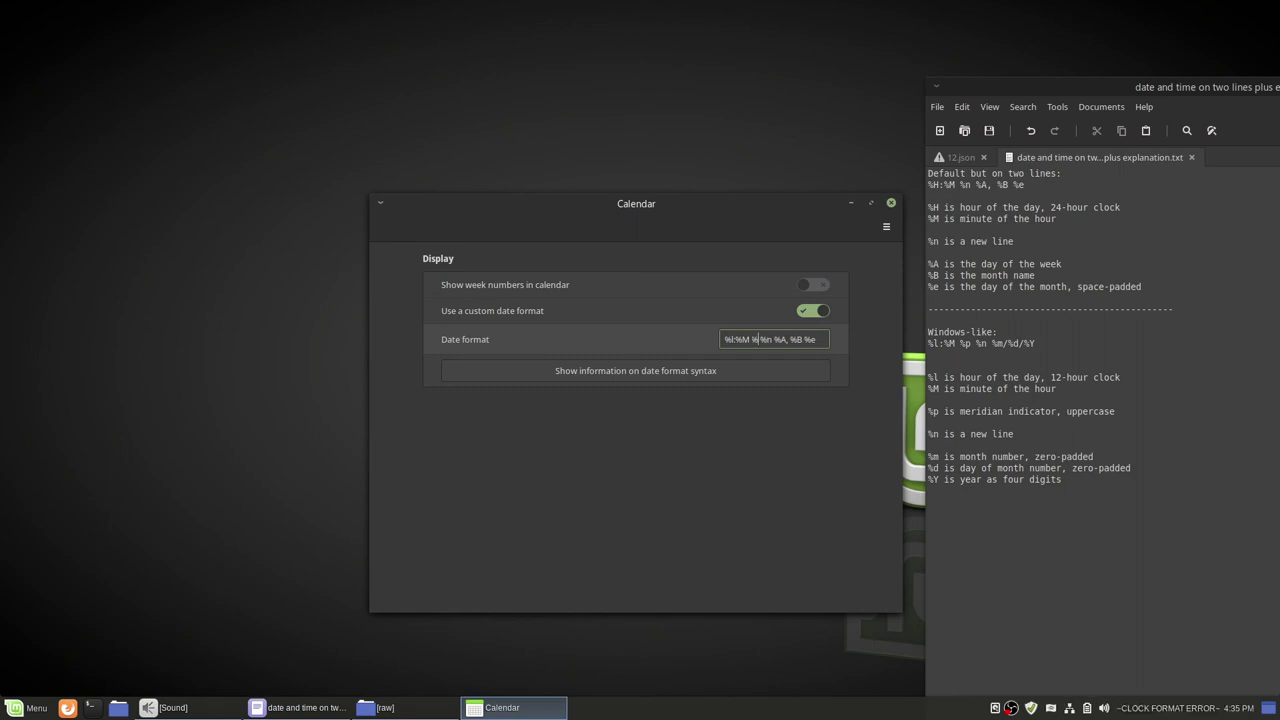
{"action": "type", "text": "p"}
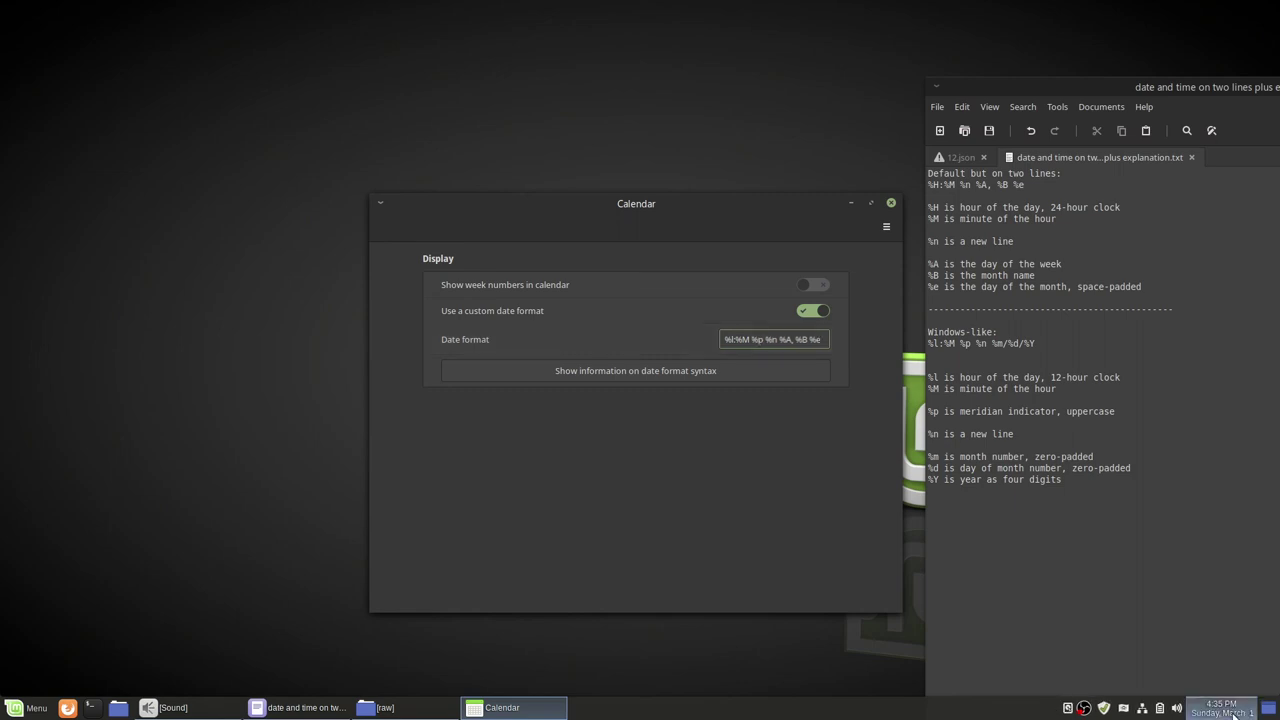